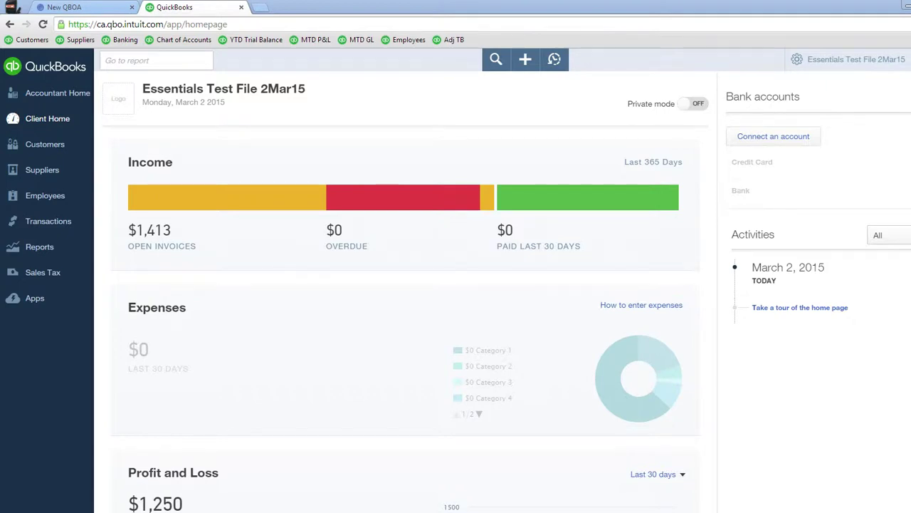
# Open the second accounting firm's user record for editing from the Manage Users page
pyautogui.click(799, 61)
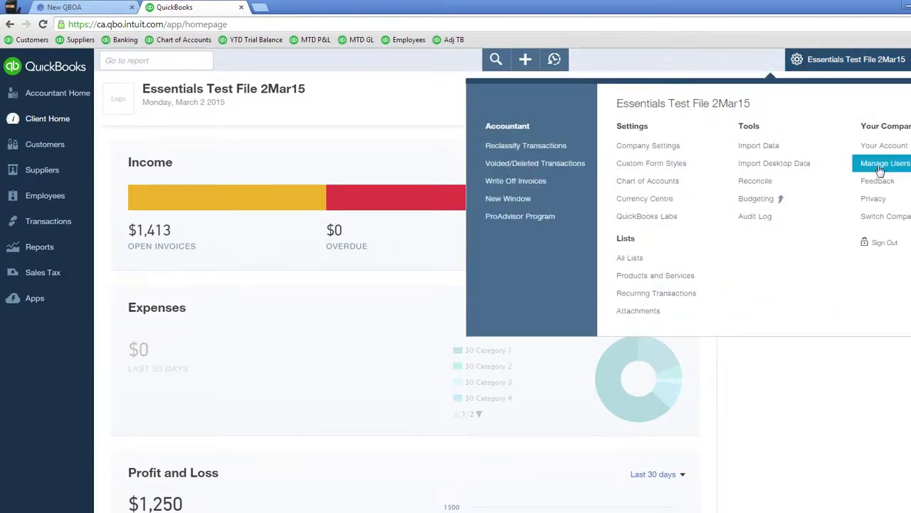
pyautogui.click(881, 168)
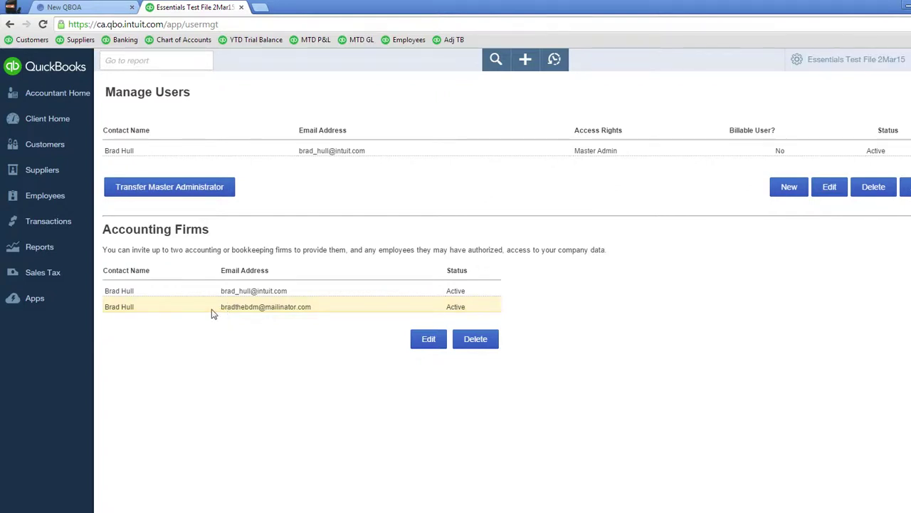
pyautogui.click(435, 344)
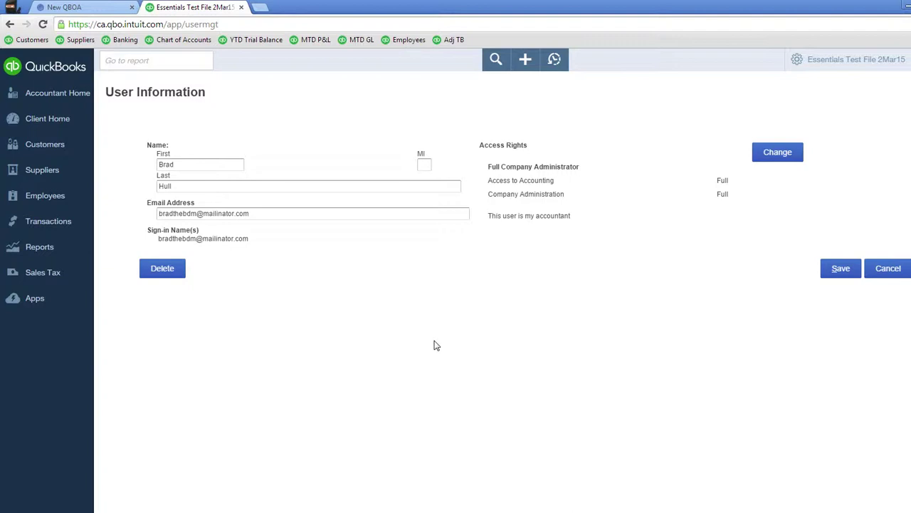
# Change the accountant's access to Regular or custom user with All access rights, No user management, view-only company information and No subscription and billing rights
pyautogui.click(778, 153)
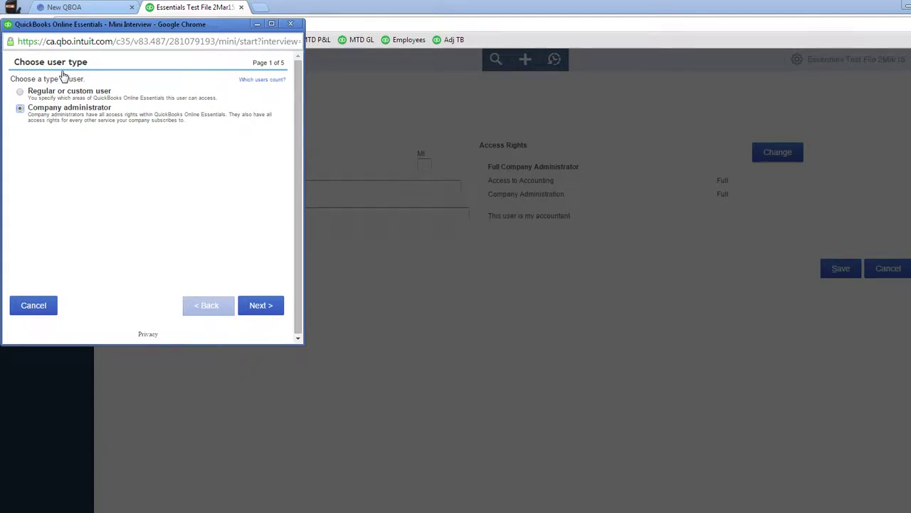
pyautogui.click(40, 105)
pyautogui.click(19, 92)
pyautogui.click(261, 306)
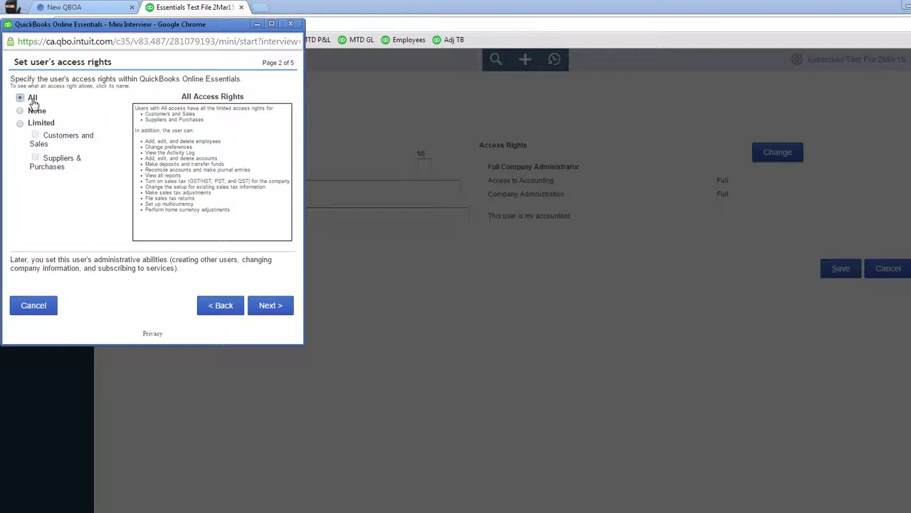
pyautogui.click(277, 304)
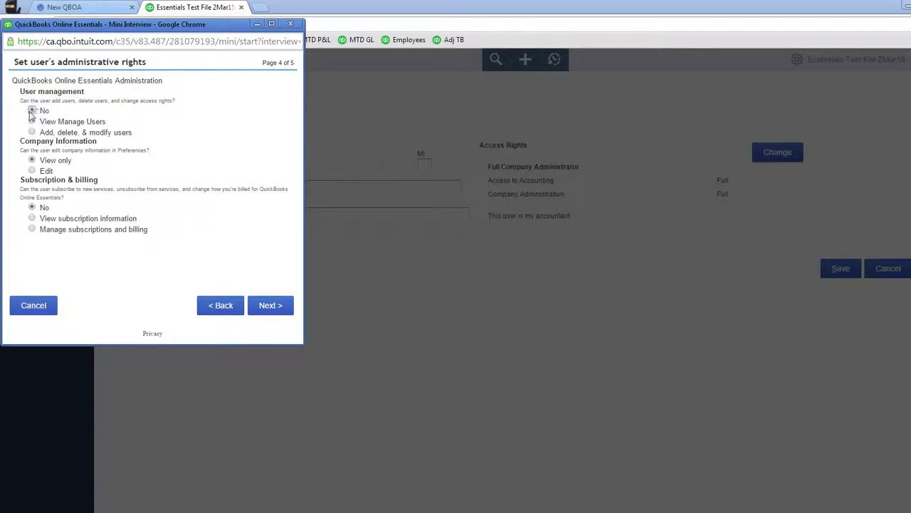
pyautogui.click(32, 111)
pyautogui.click(267, 305)
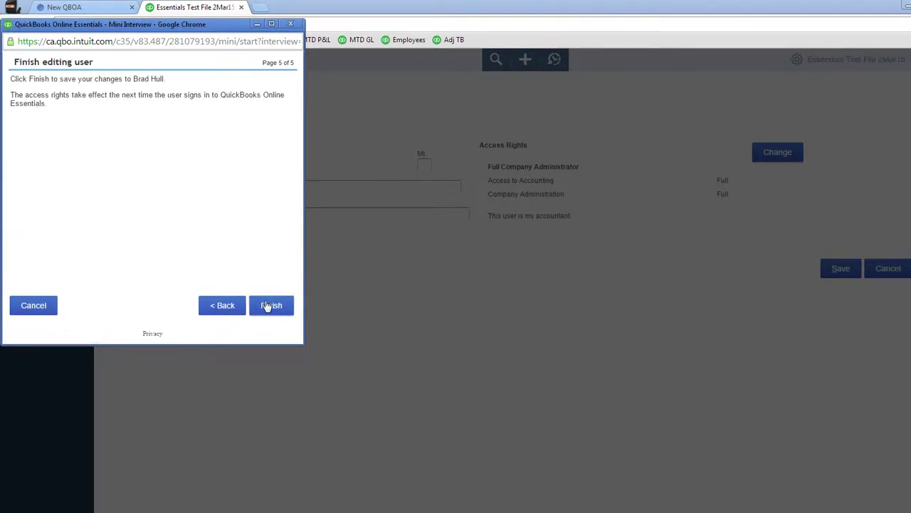
pyautogui.click(268, 306)
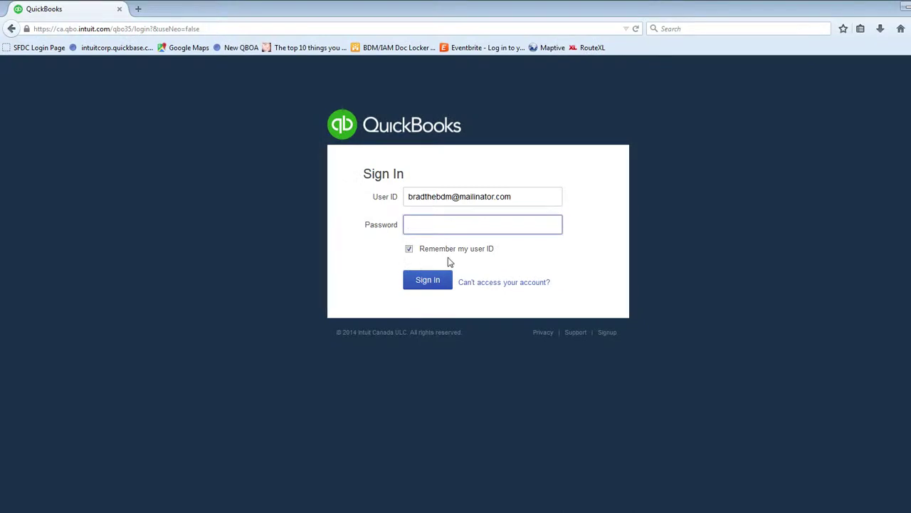
# Switch to Firefox, sign in with the accountant's password, open Essentials Test File 2Mar15 and dismiss the welcome banner
pyautogui.write('•••')
pyautogui.press('Return')
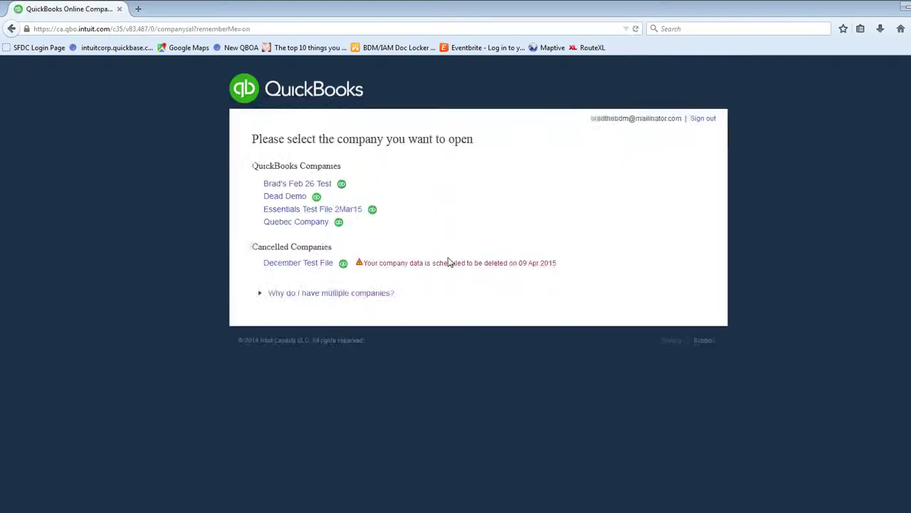
pyautogui.click(290, 213)
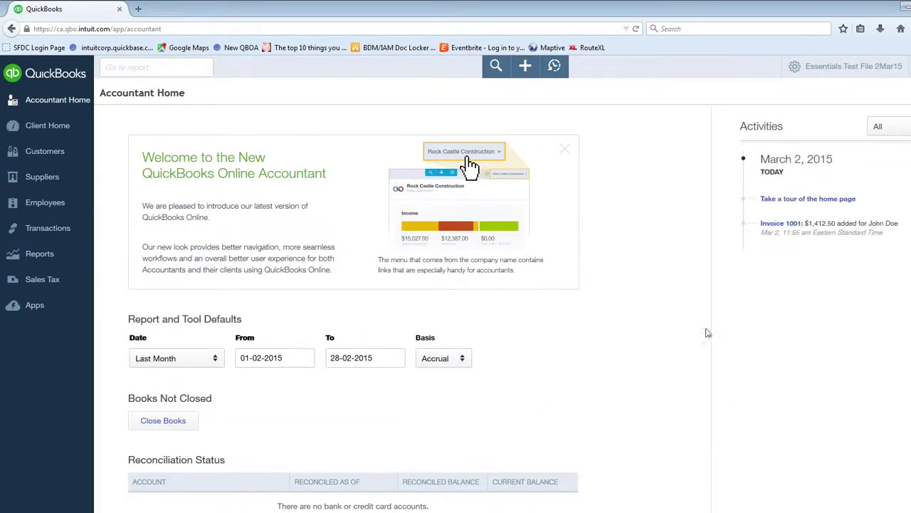
pyautogui.click(564, 149)
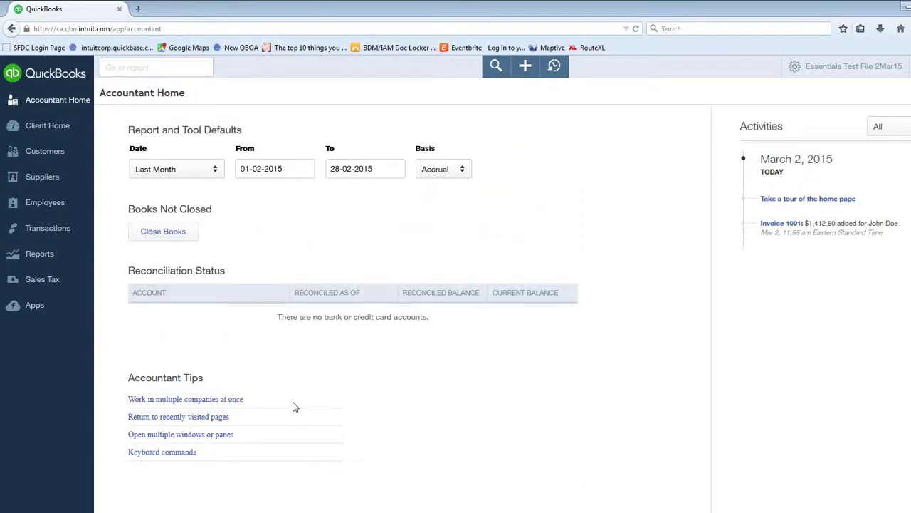
# Check the accountant's access to subscription information on the Your Account page and to the company's management options
pyautogui.click(806, 71)
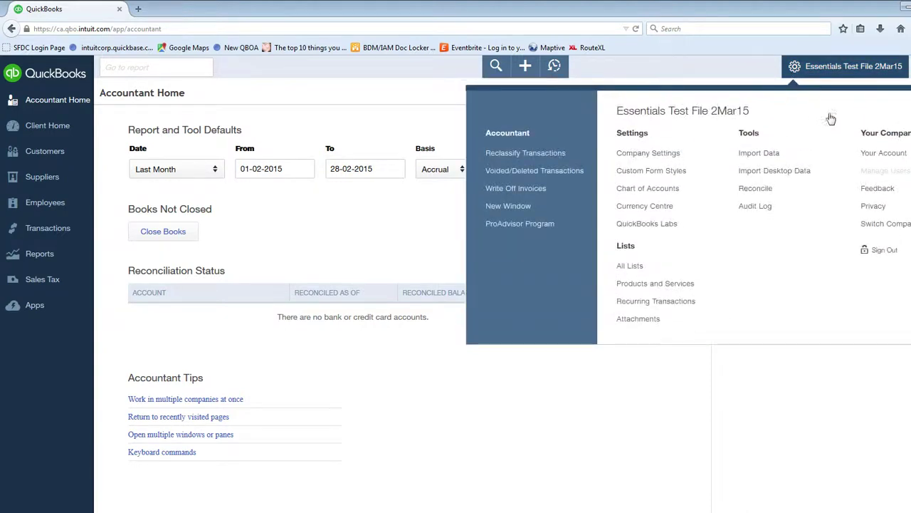
pyautogui.click(878, 155)
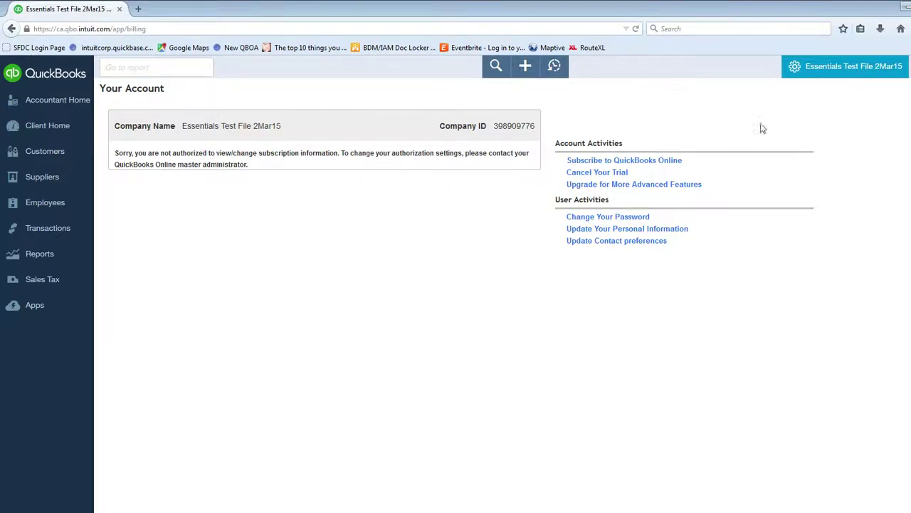
pyautogui.click(798, 70)
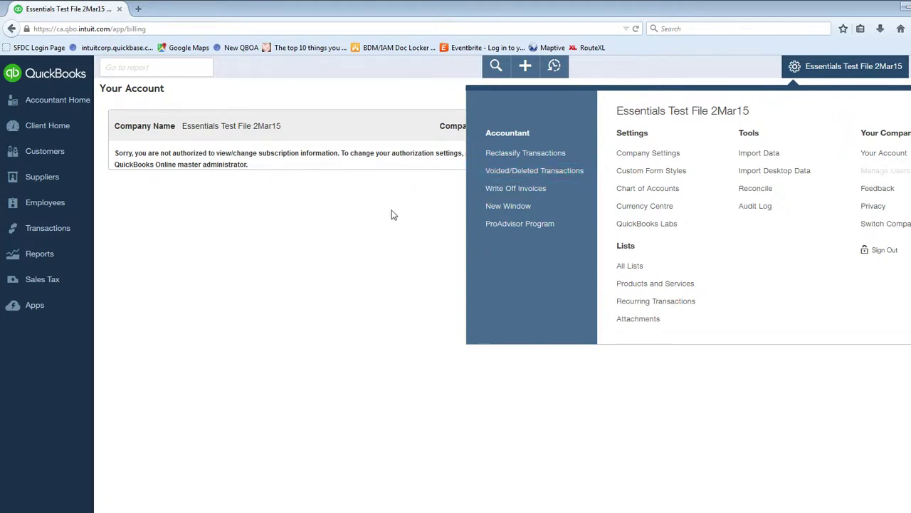
# View the open invoices from Client Home and look through the Accountant Reports list
pyautogui.click(57, 131)
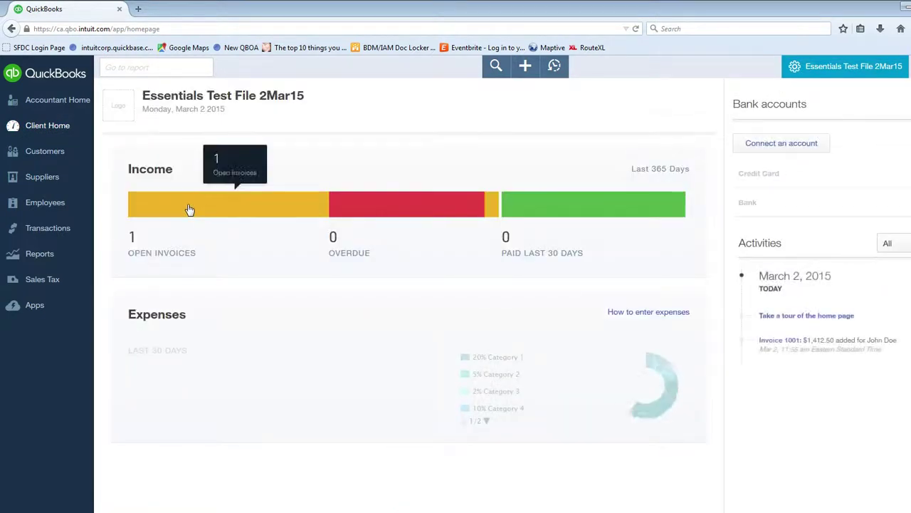
pyautogui.click(188, 209)
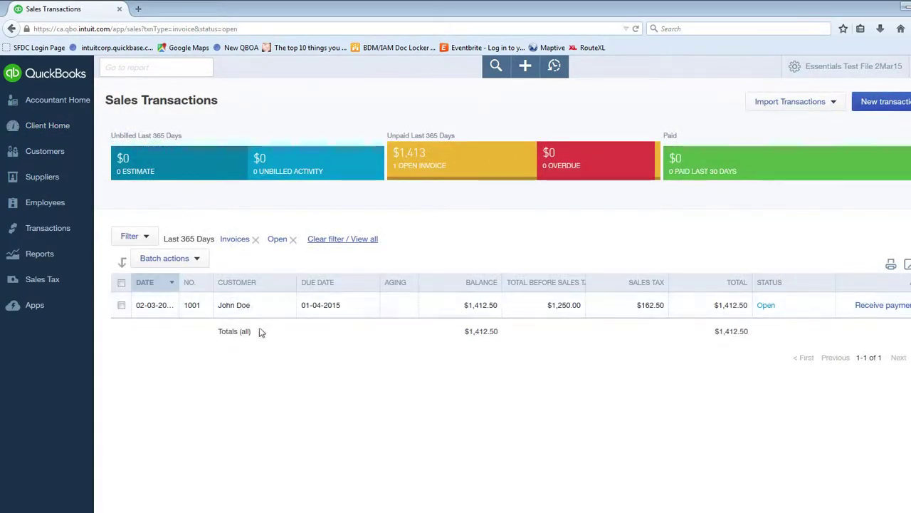
pyautogui.click(40, 257)
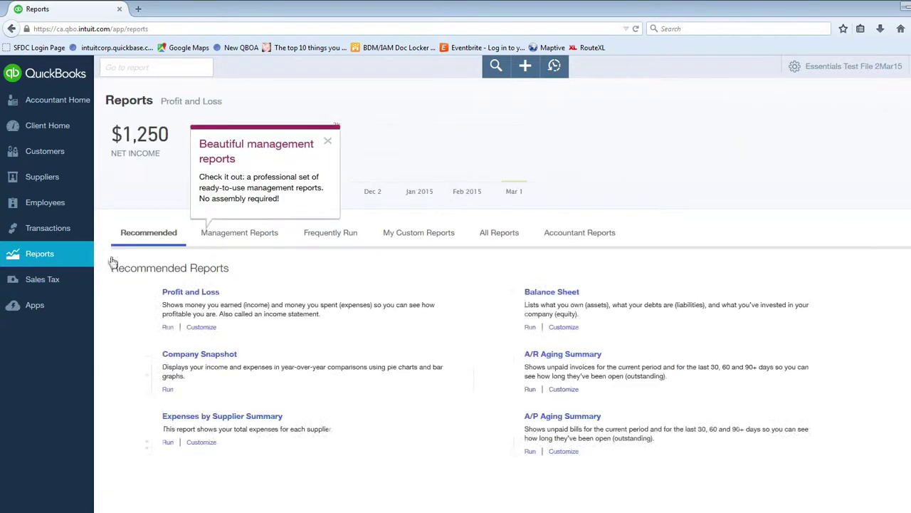
pyautogui.click(588, 238)
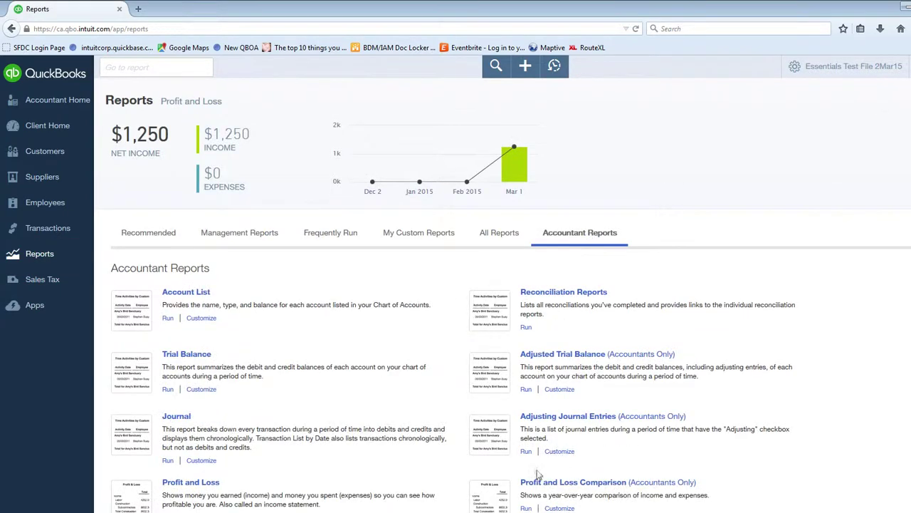
pyautogui.scroll(-5, 540, 460)
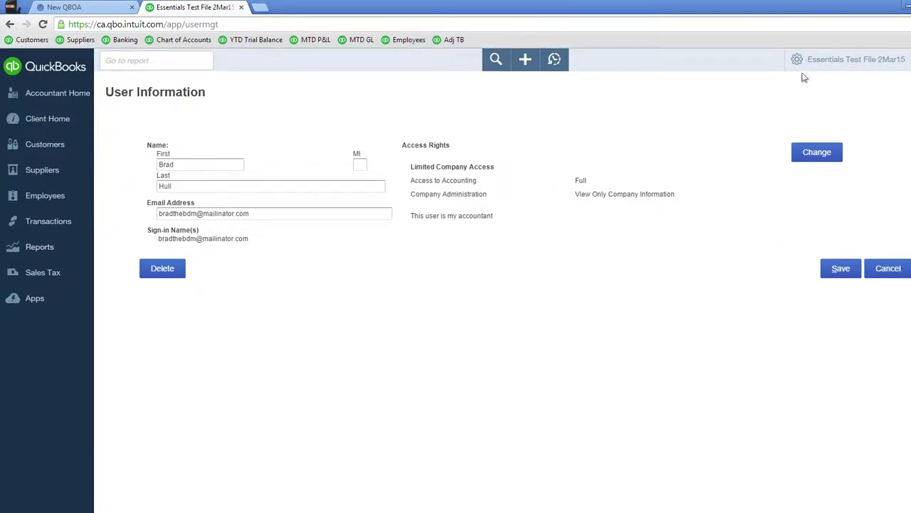
# Switch back to Chrome, leave the Essentials test file and open the QuickBooks Online Plus demo company
pyautogui.click(807, 67)
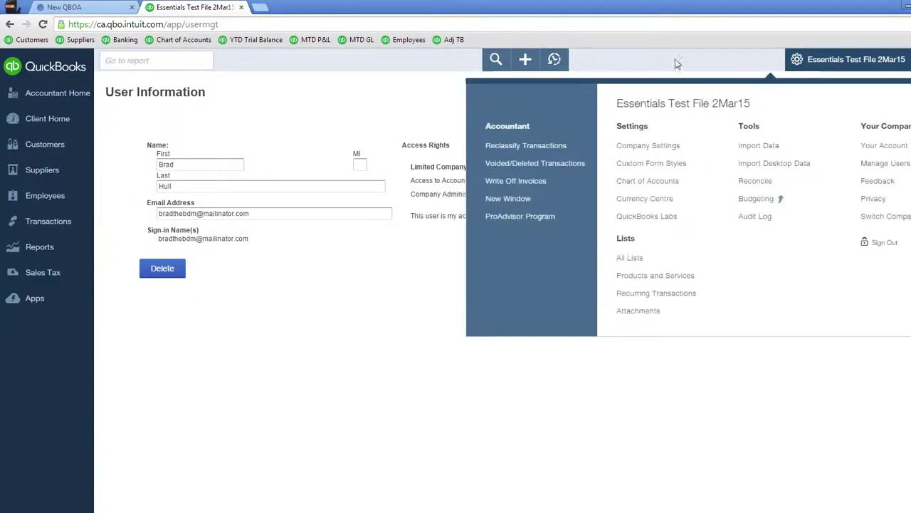
pyautogui.click(241, 7)
pyautogui.click(149, 124)
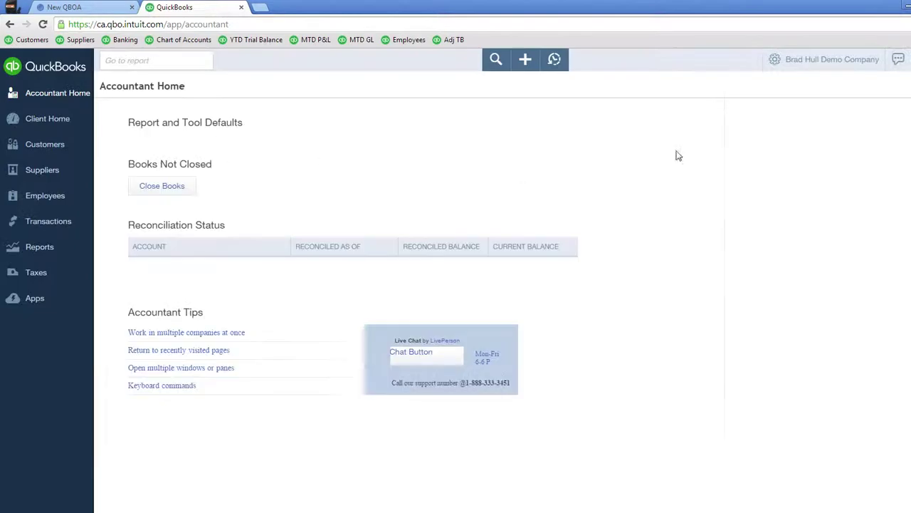
# Open the accounting firm's user record for editing from the demo company's Manage Users page
pyautogui.click(850, 60)
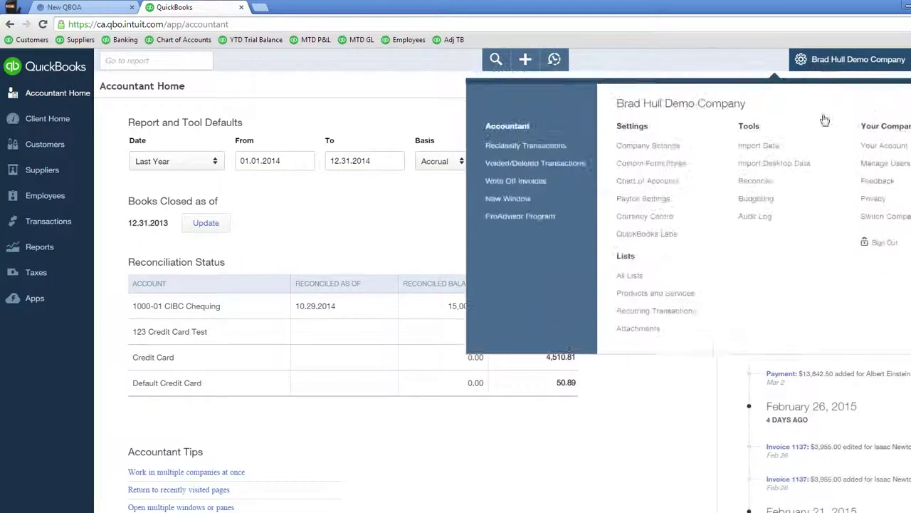
pyautogui.click(866, 168)
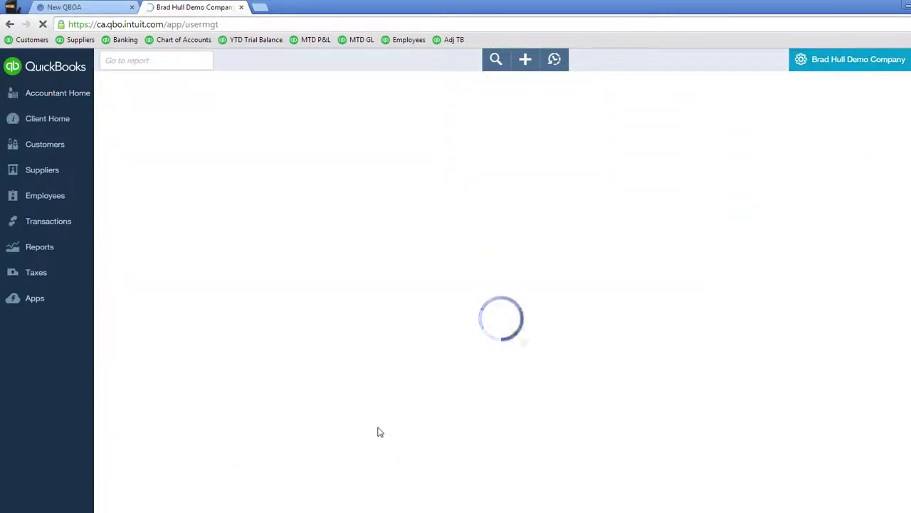
pyautogui.click(275, 319)
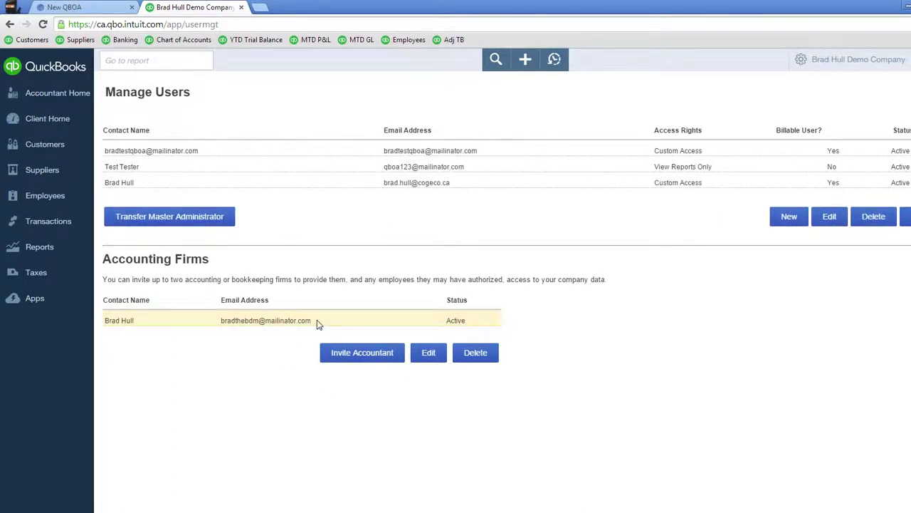
pyautogui.click(428, 353)
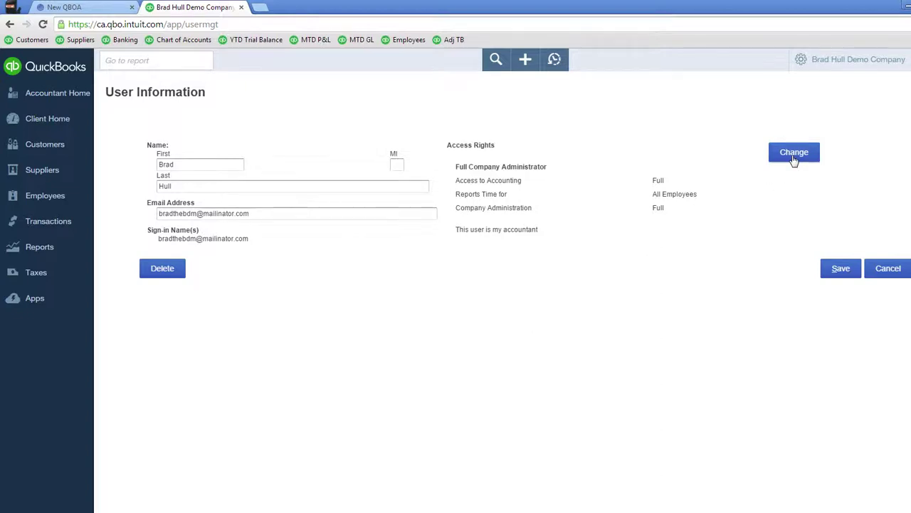
# Change the accountant's user type to Reports only and finish the access rights interview
pyautogui.click(794, 152)
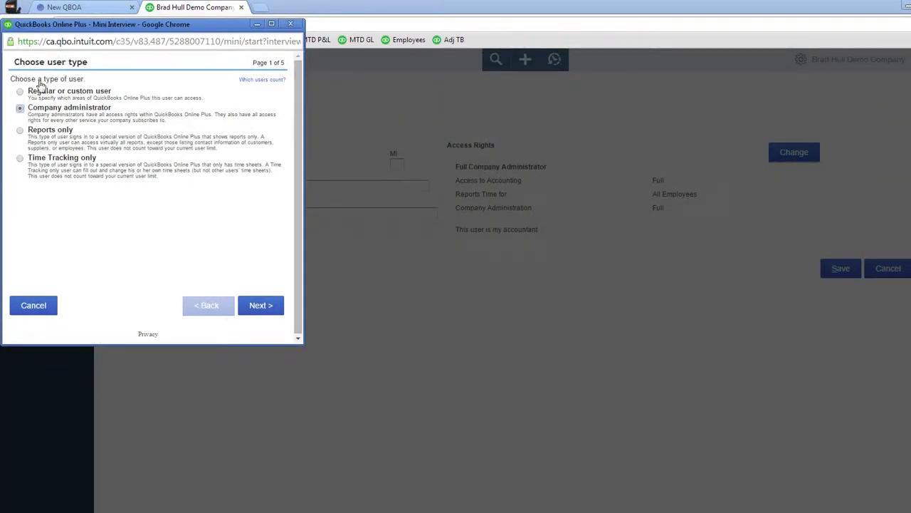
pyautogui.click(20, 92)
pyautogui.click(21, 131)
pyautogui.click(259, 303)
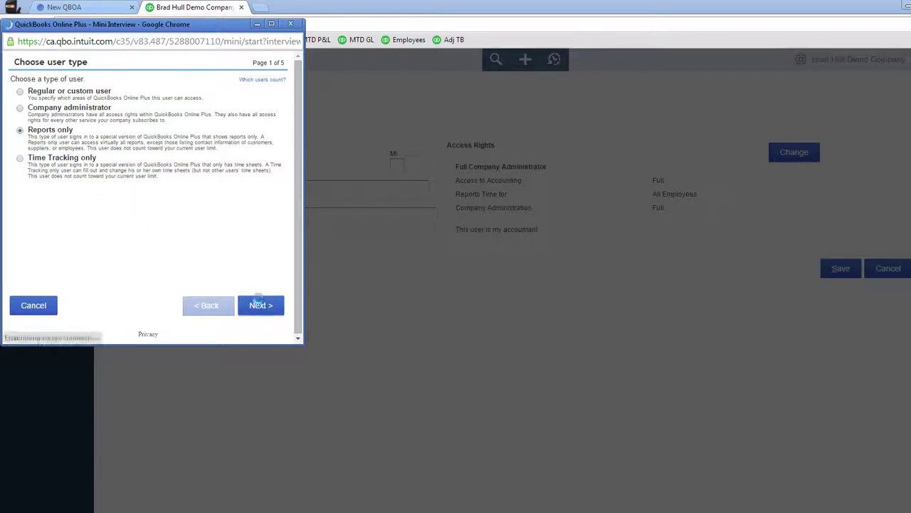
pyautogui.click(263, 305)
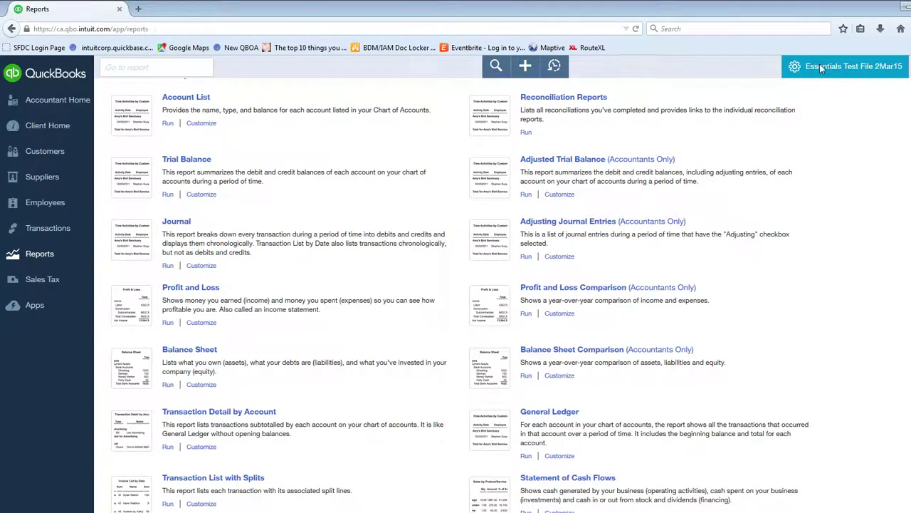
# Switch to Firefox and change from the Essentials test file to the Dead Demo company
pyautogui.click(820, 63)
pyautogui.click(874, 228)
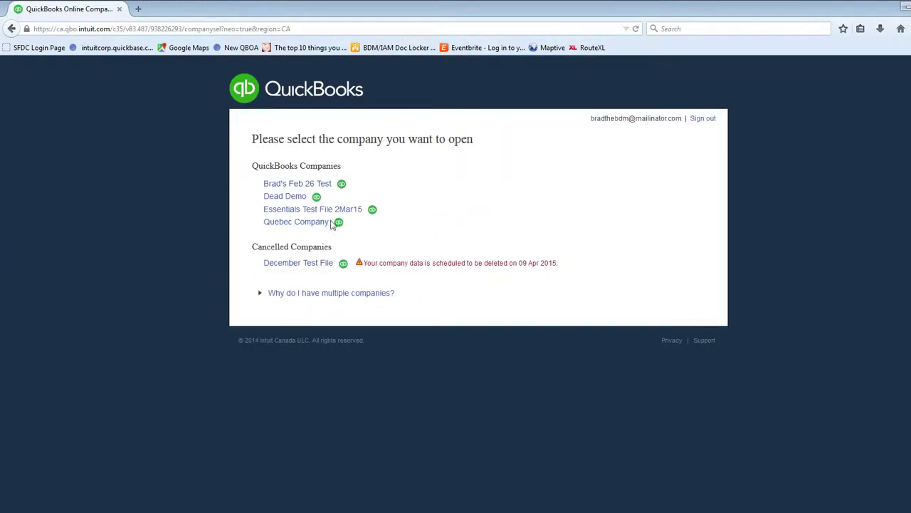
pyautogui.click(282, 198)
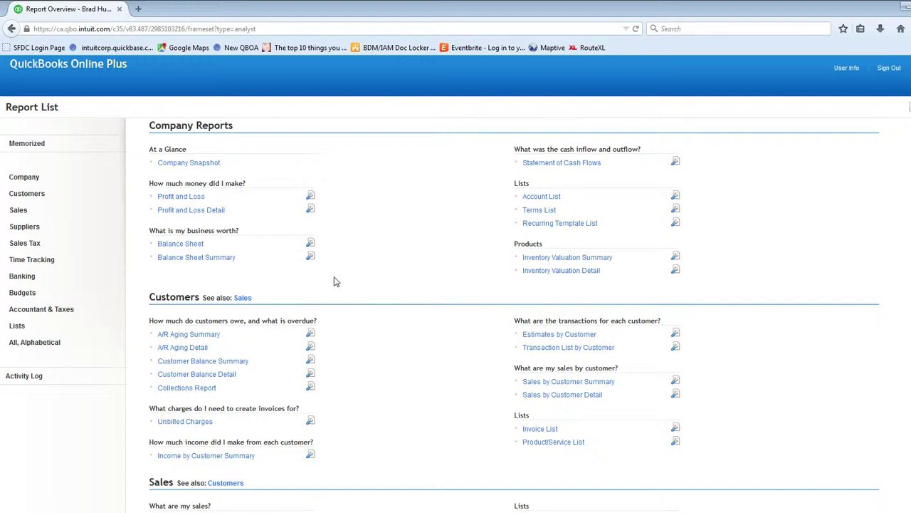
# Look through the Report List and open the General Ledger report under Accountant & Taxes
pyautogui.scroll(-3, 334, 282)
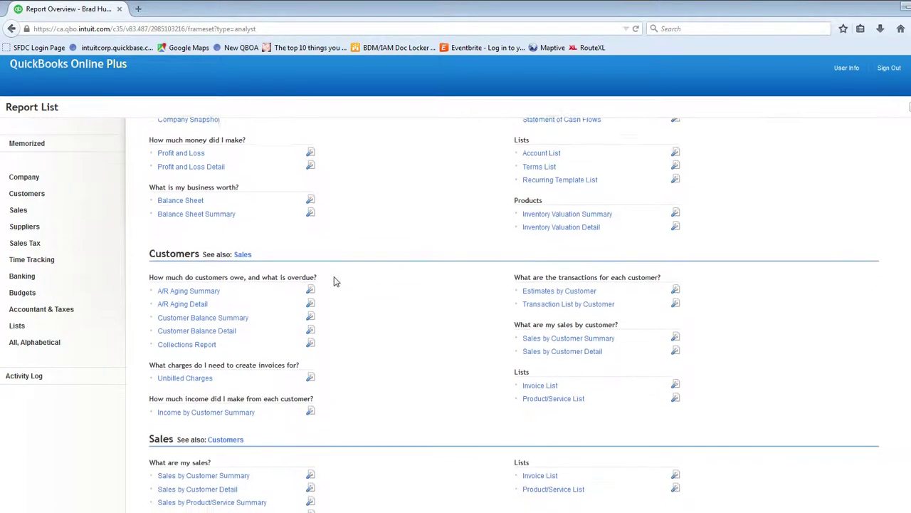
pyautogui.scroll(-7, 367, 361)
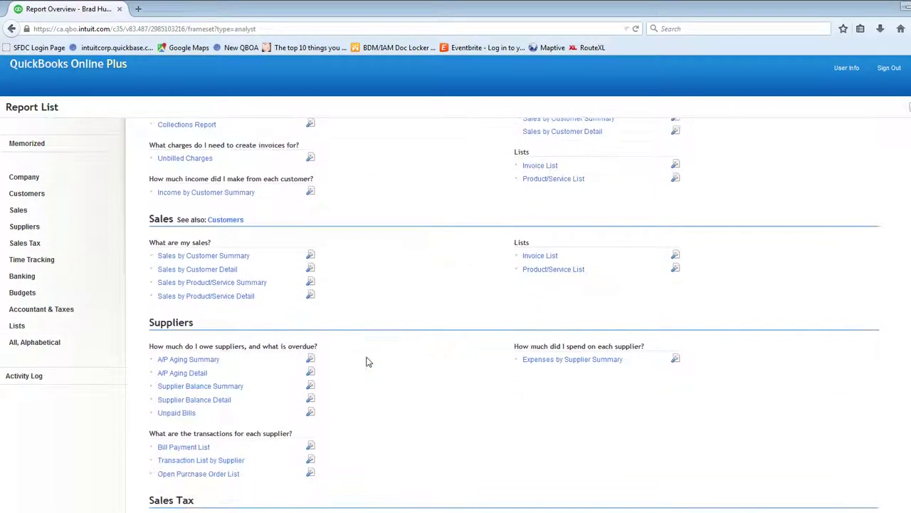
pyautogui.scroll(-6, 368, 364)
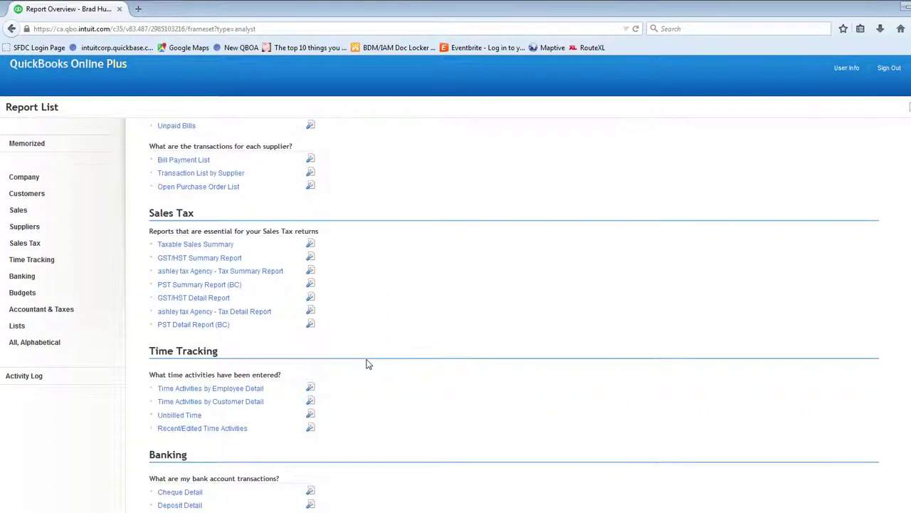
pyautogui.scroll(-1, 365, 367)
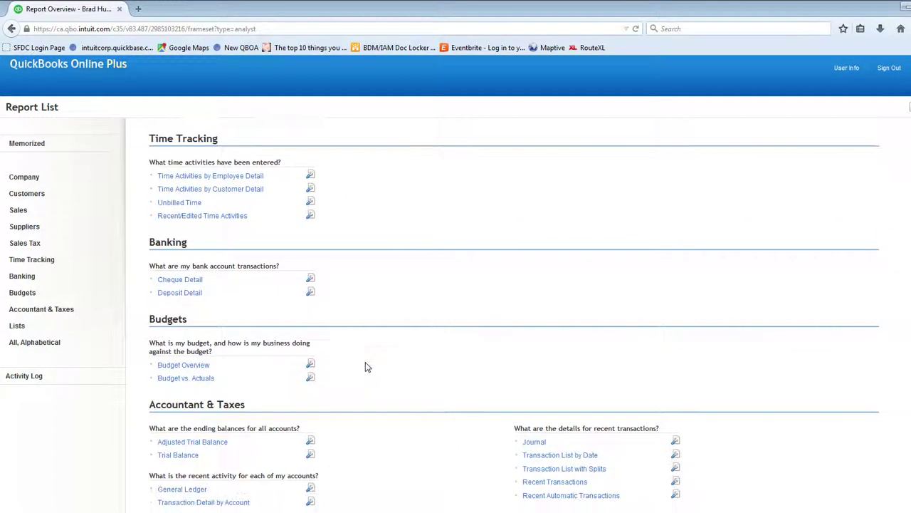
pyautogui.click(180, 492)
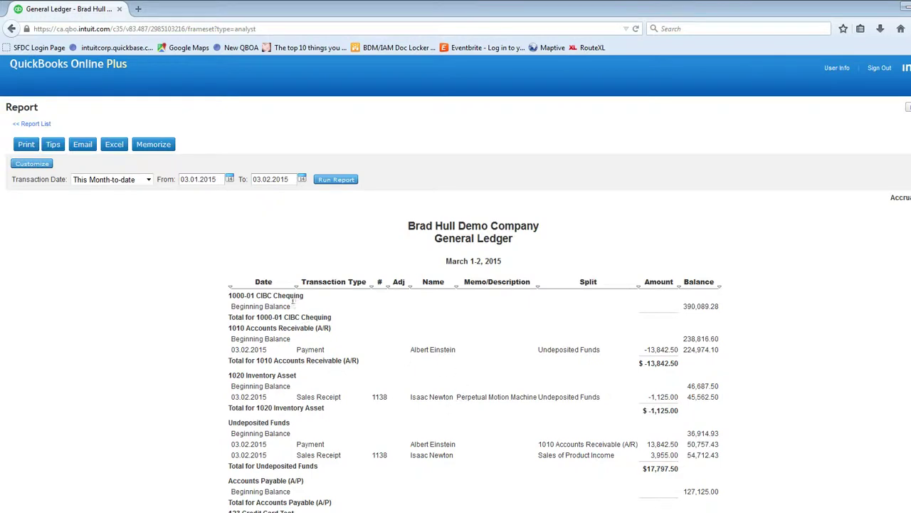
# Try adding the Credit and Debit columns in the General Ledger customization, and discard the column and report changes
pyautogui.click(34, 164)
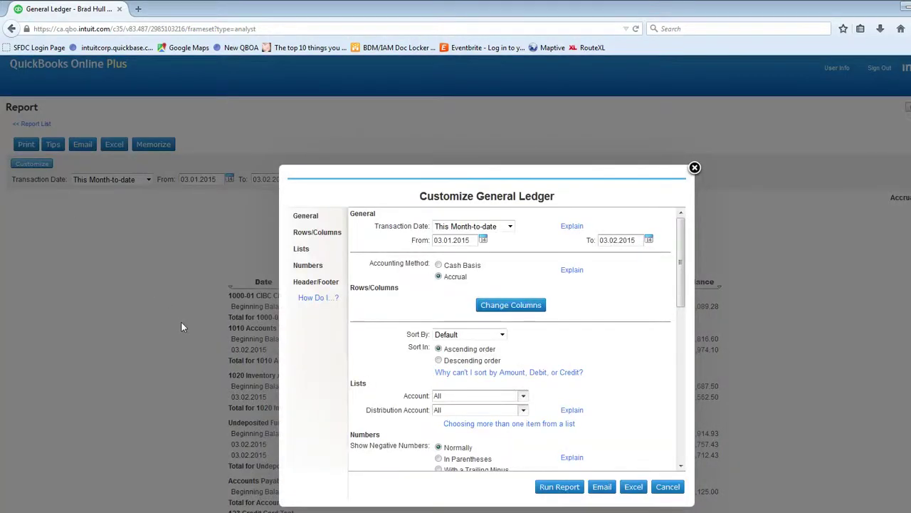
pyautogui.click(513, 307)
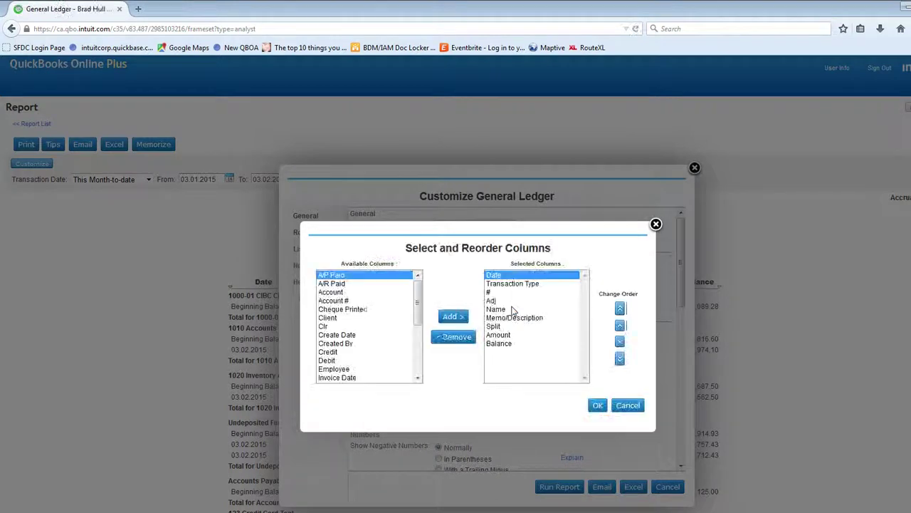
pyautogui.click(331, 354)
pyautogui.keyDown('shift'); pyautogui.click(326, 361); pyautogui.keyUp('shift')
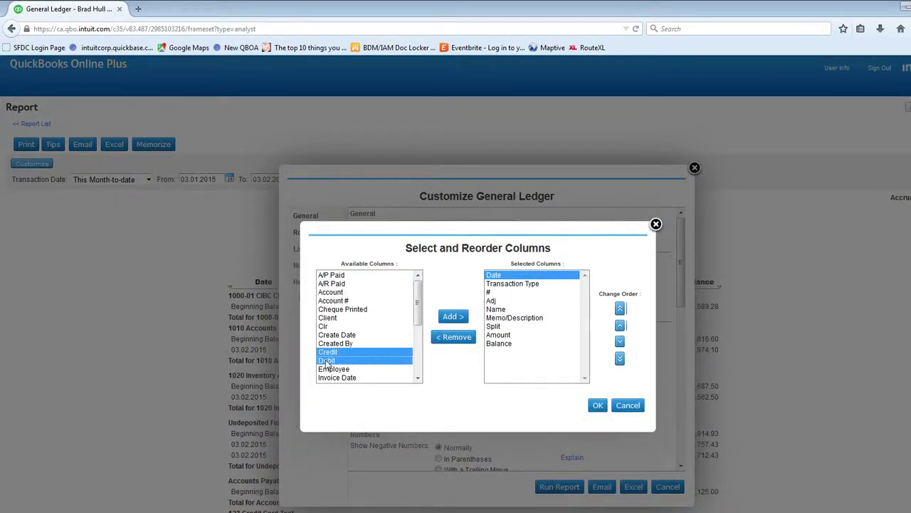
pyautogui.click(451, 318)
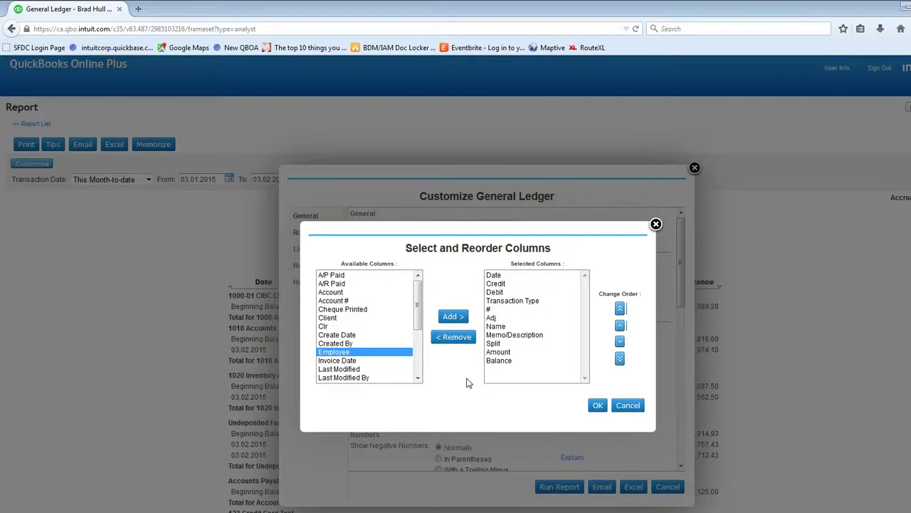
pyautogui.click(628, 405)
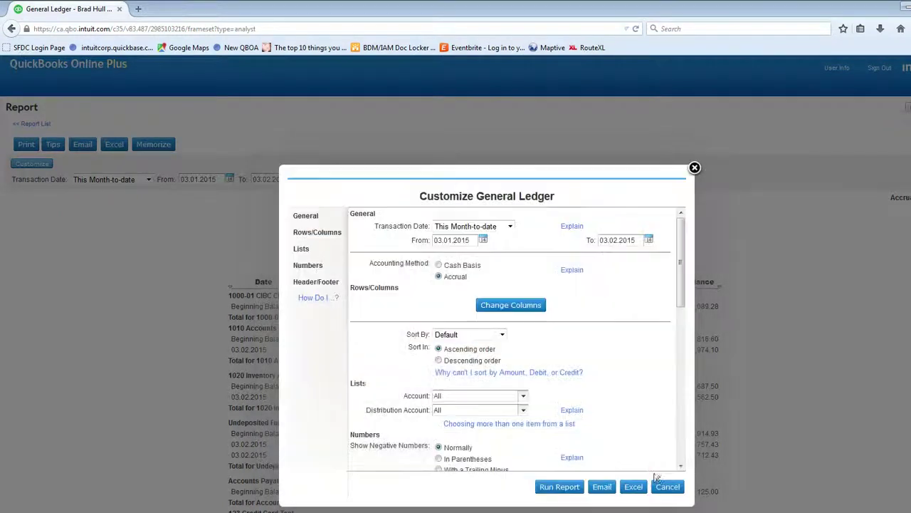
pyautogui.click(661, 489)
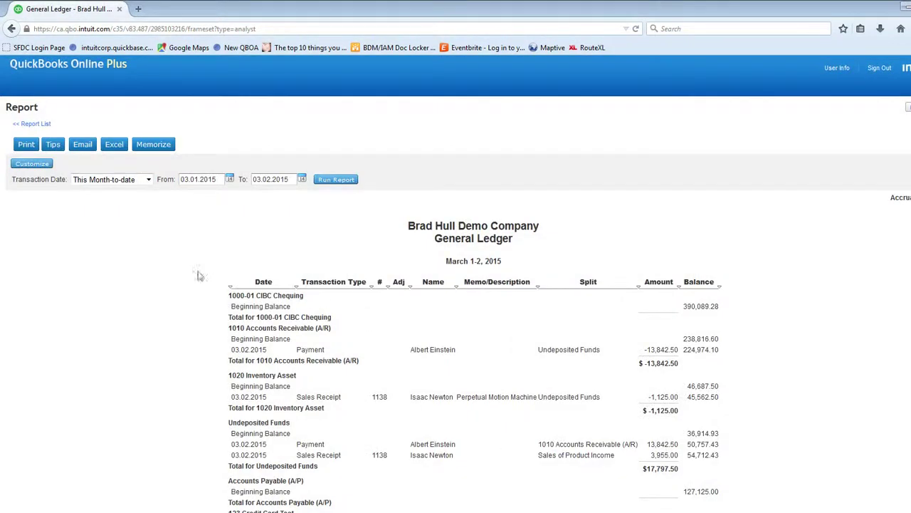